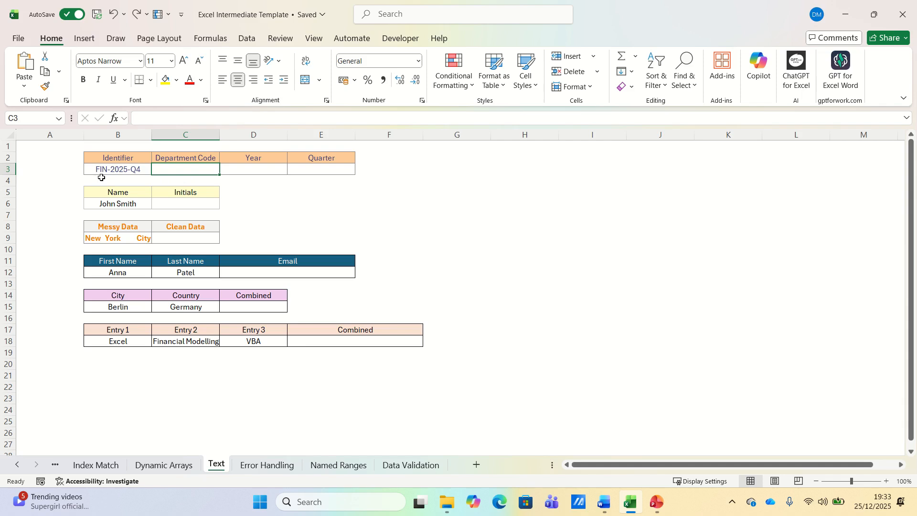
Extract the department code in C3 from the identifier with the formula =LEFT(B3,3).
text(=LEFT()
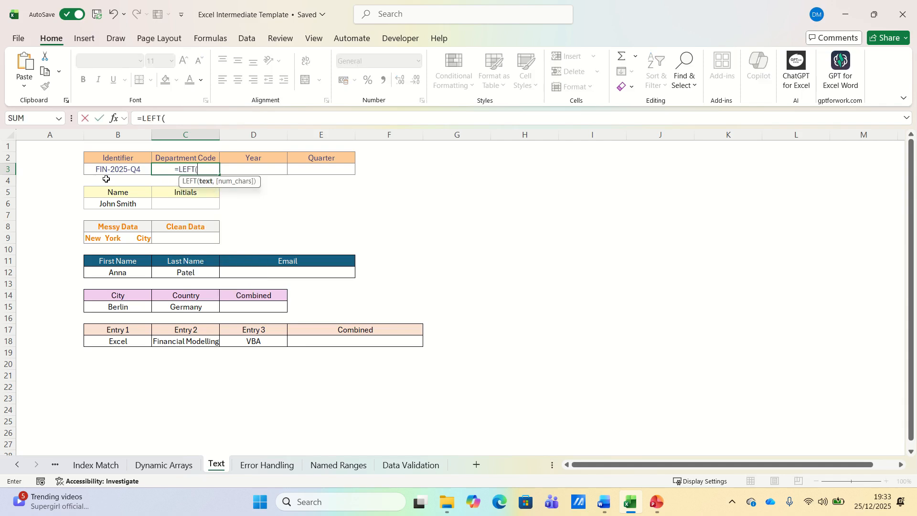
key(Left)
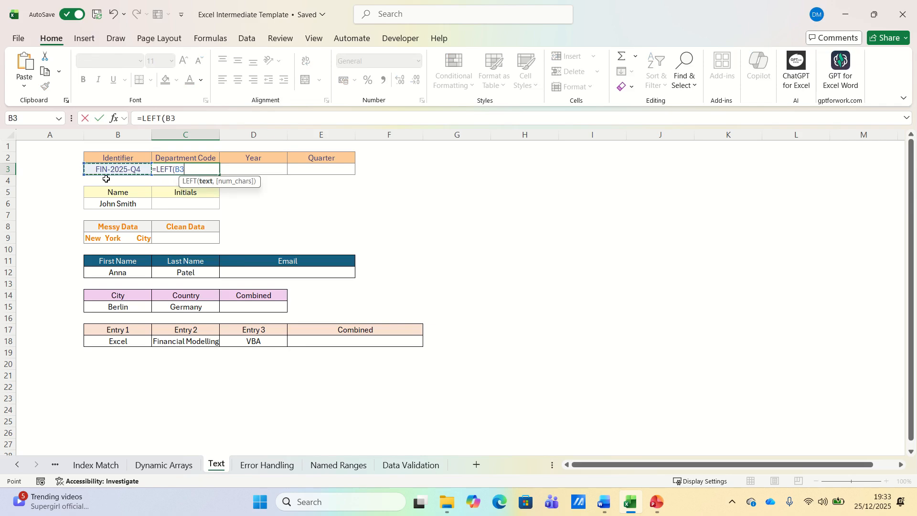
text(,3))
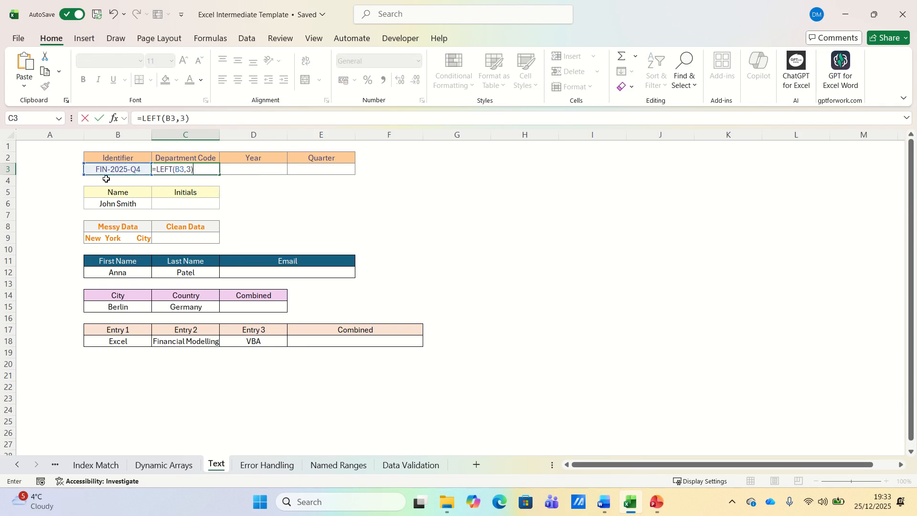
key(Return)
key(Up)
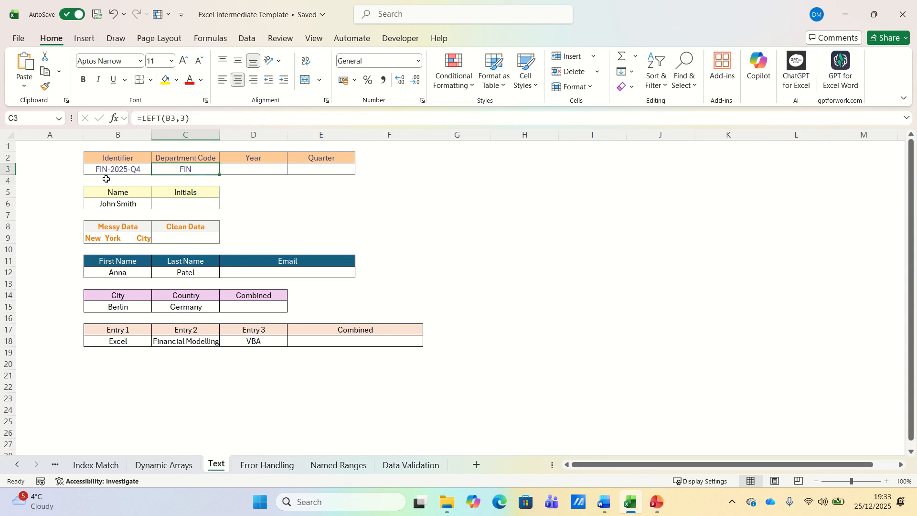
Extract the year in D3 from the identifier with the formula =MID(B3,5,4).
key(Right)
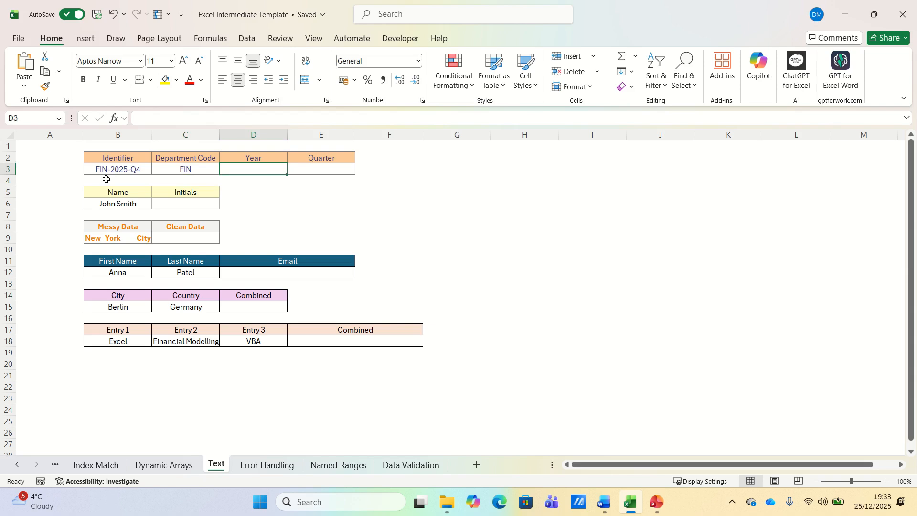
text(=MID()
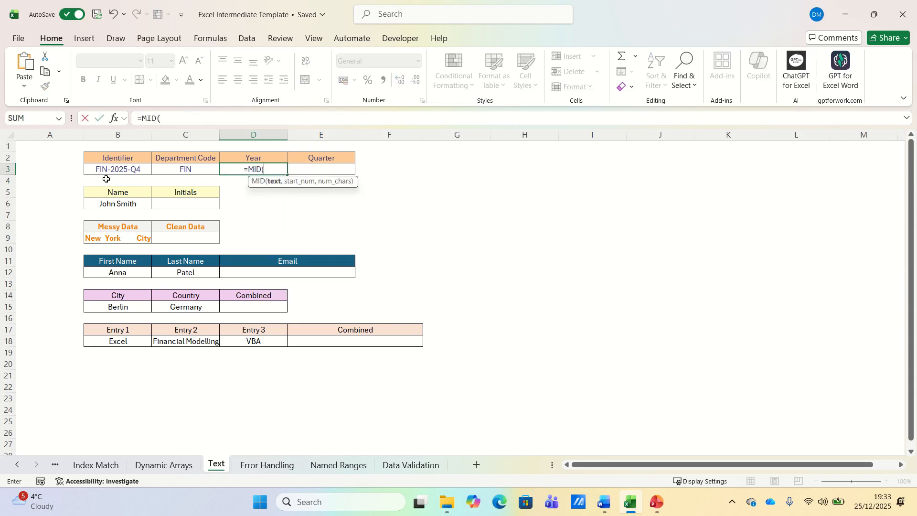
key(Left)
key(Left)
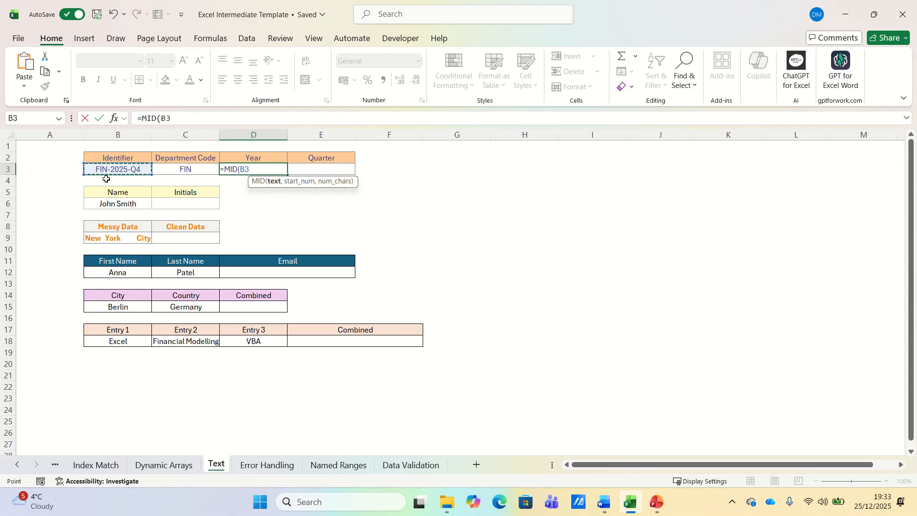
text(,)
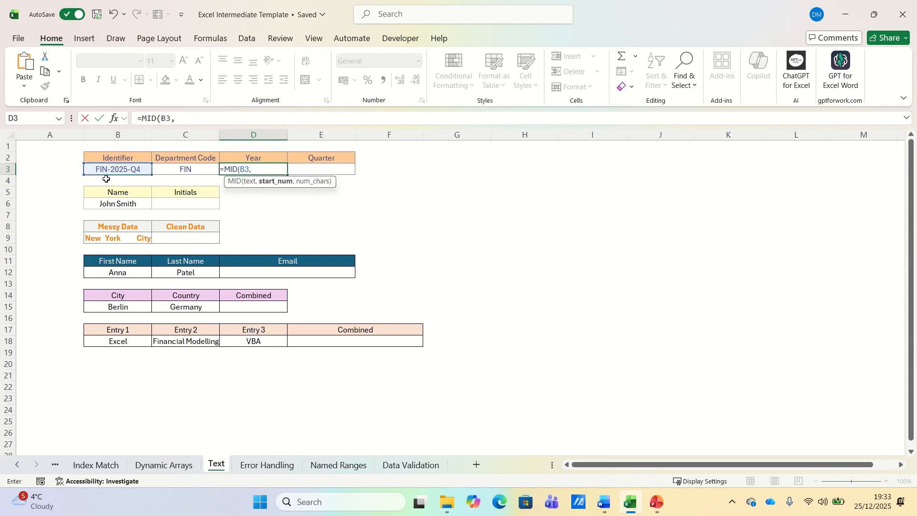
text(4)
key(BackSpace)
text(5,4))
key(Return)
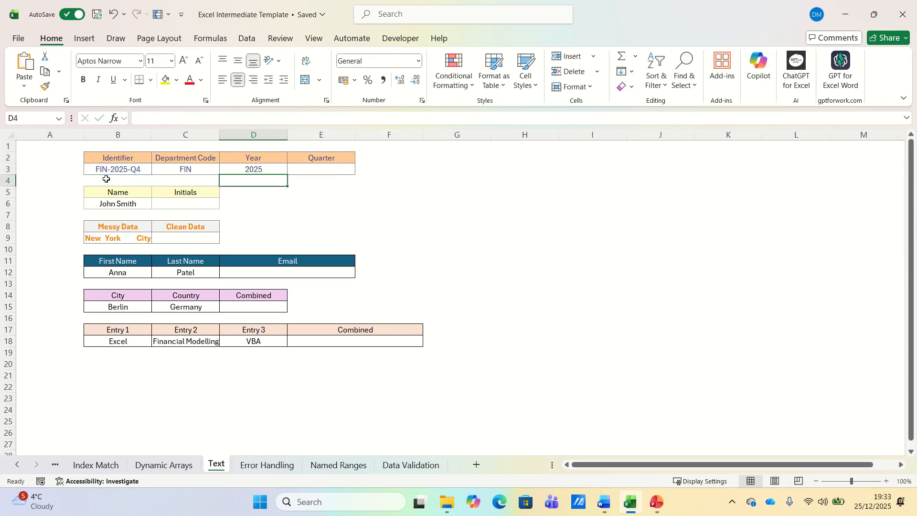
Extract the quarter in E3 from the identifier with the formula =RIGHT(B3,2).
key(Up)
key(Right)
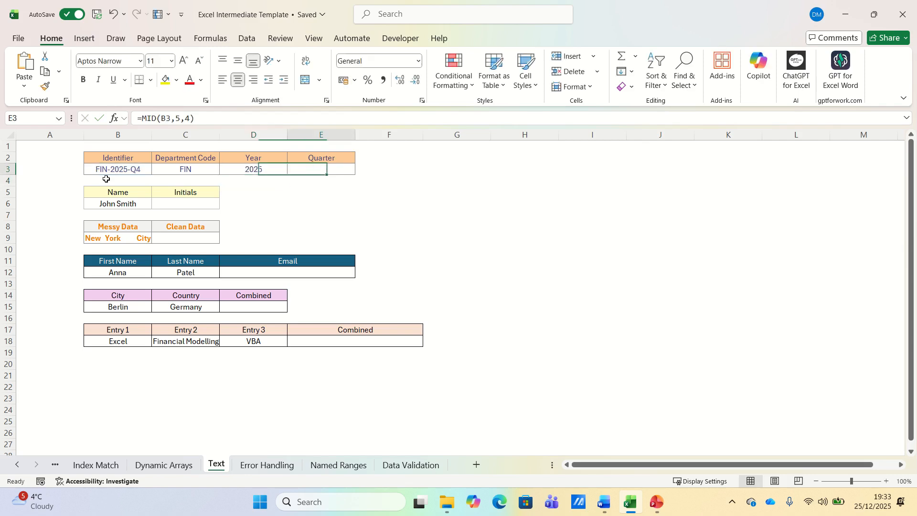
text(=righ)
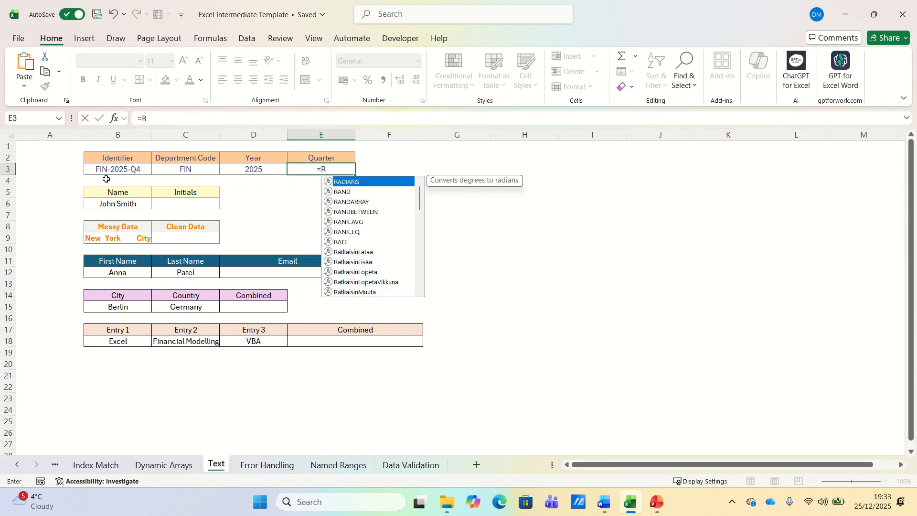
key(Tab)
key(Left)
key(Left)
key(Left)
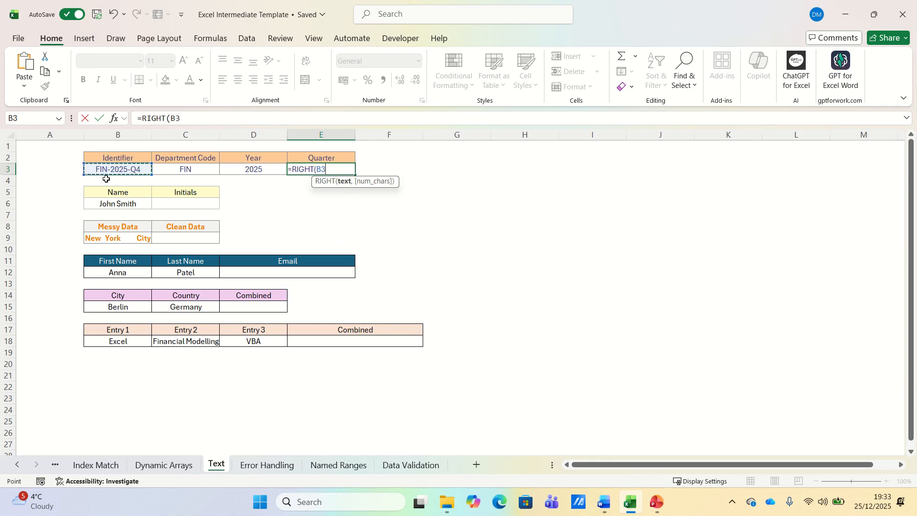
text(,2))
key(Return)
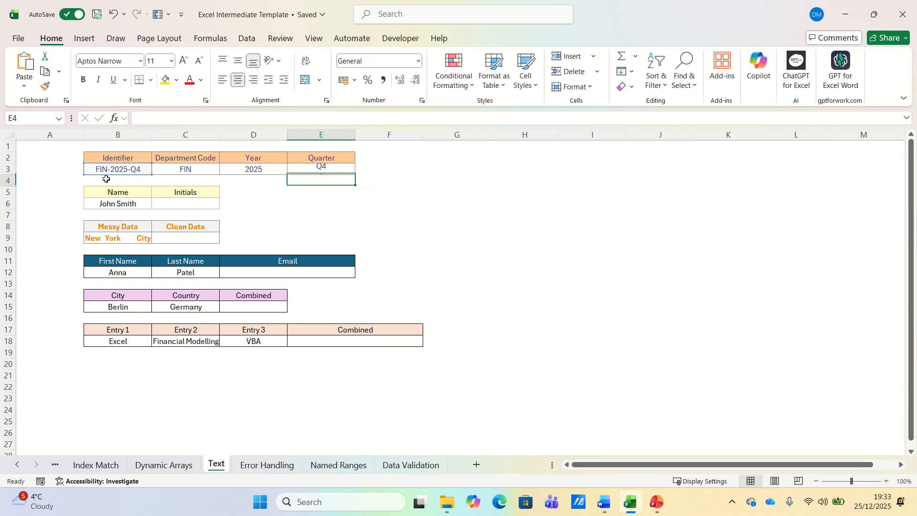
Build the initials in C6 from the full name with =LEFT(B6,1)&MID(B6,FIND(" ",B6)+1,1).
click(185, 203)
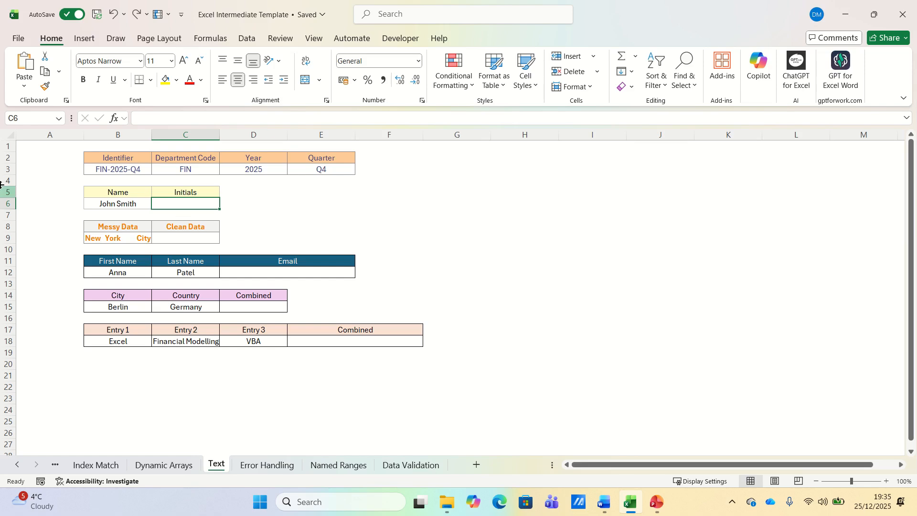
click(170, 120)
text(=LEFT(B6,1)&MID(B6,FIND(" ",B6)+1,1))
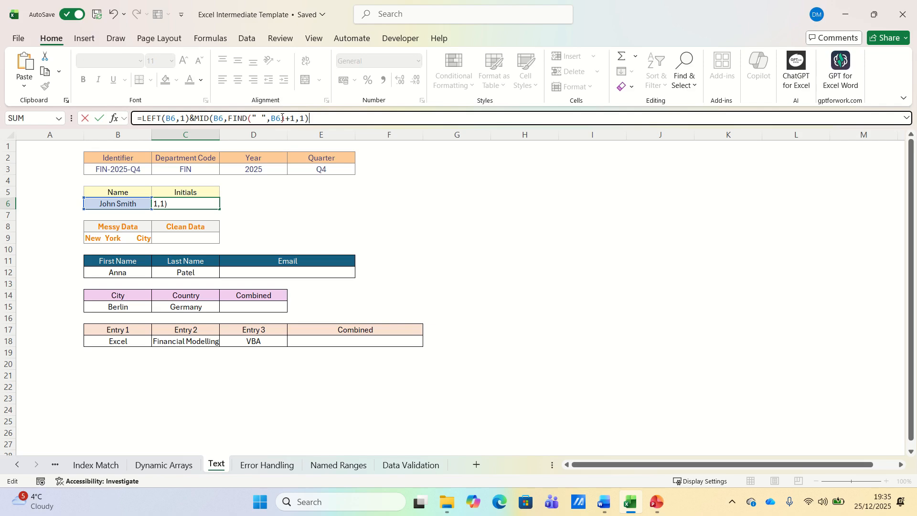
key(Return)
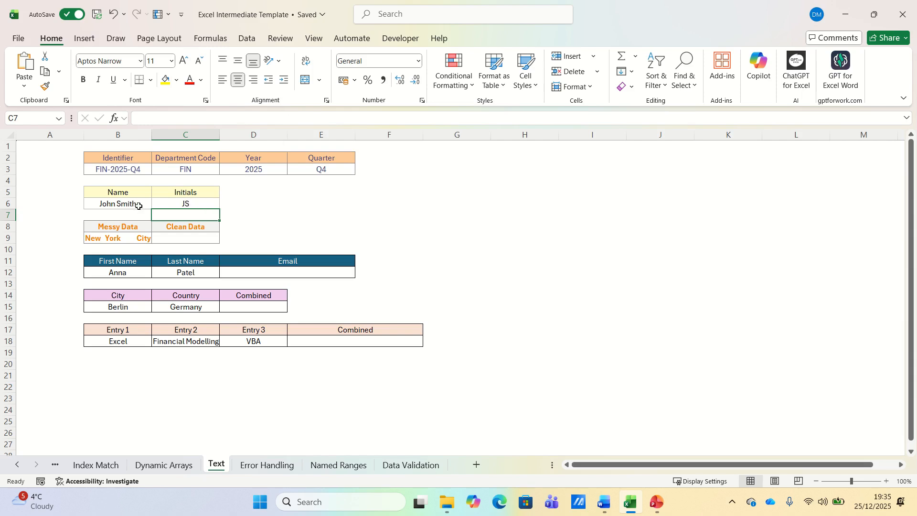
Remove the extra spaces from the messy data in B9 by entering a TRIM formula in C9.
click(183, 238)
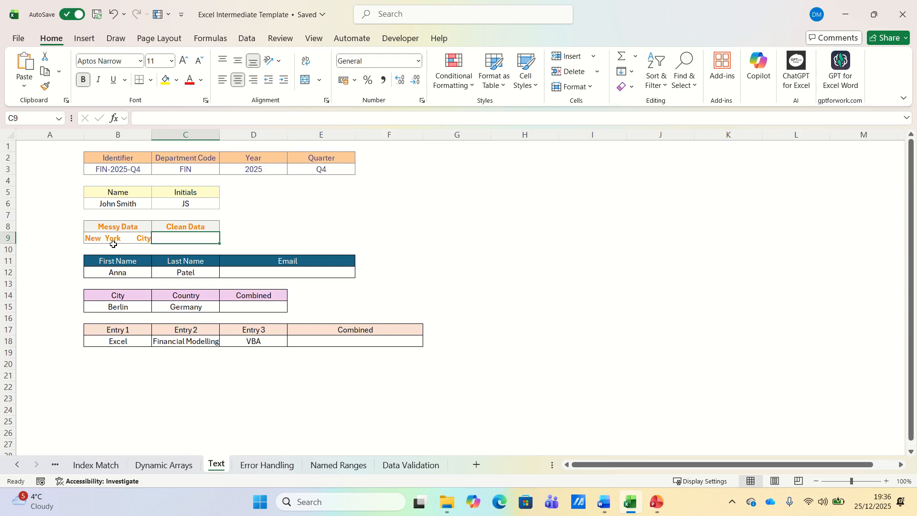
text(=TRIM()
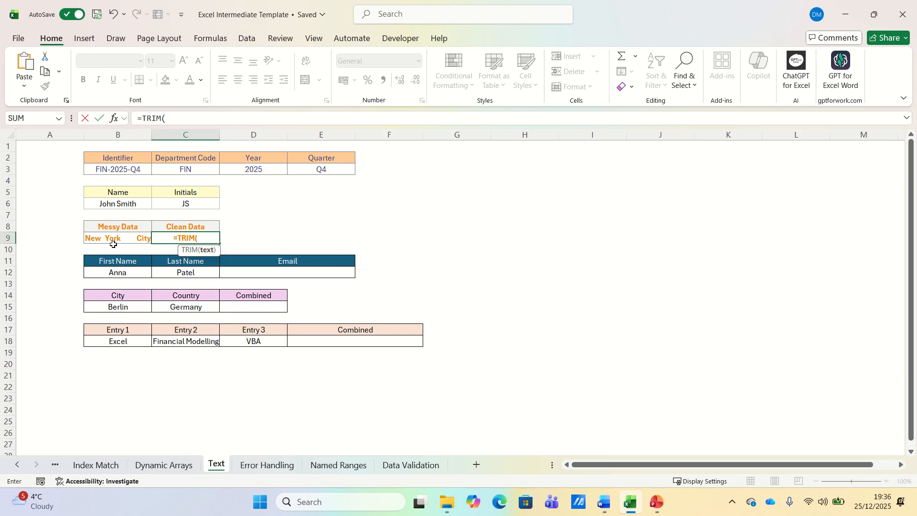
click(113, 244)
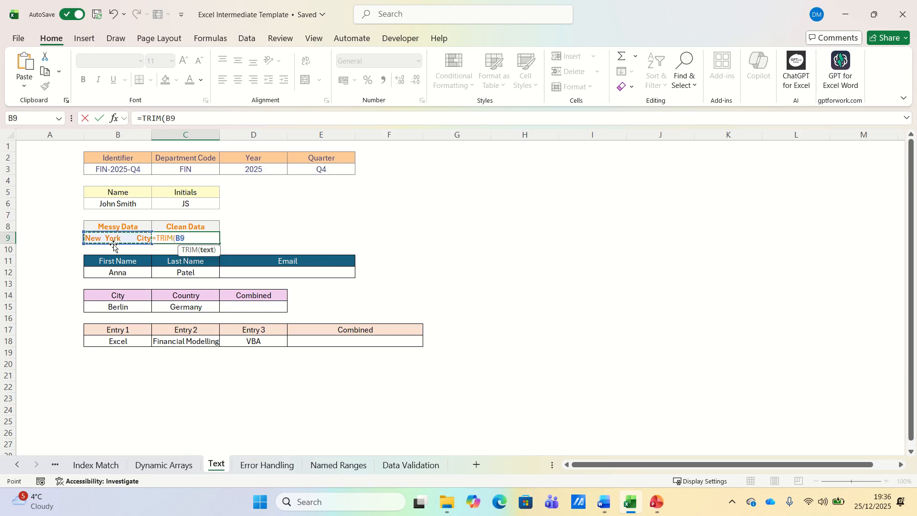
key(Return)
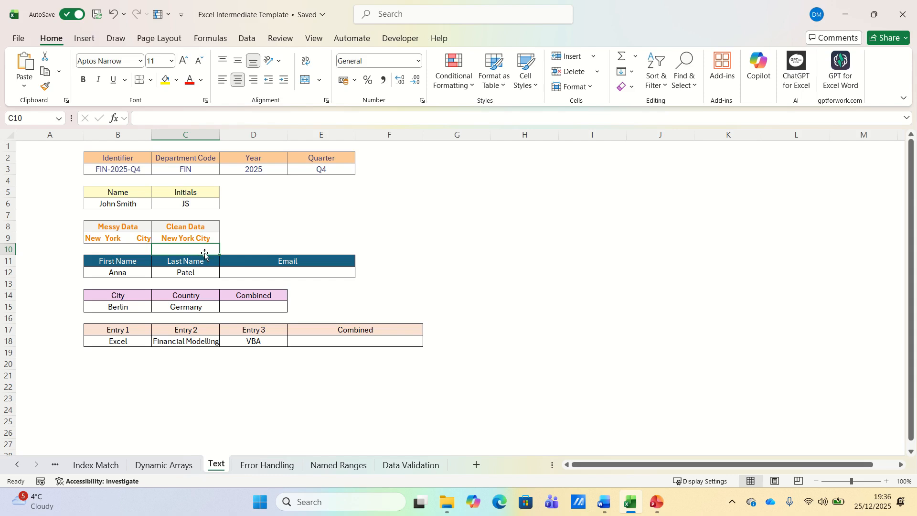
Join the first and last name with a space in the Email cell D12 using =CONCAT(B12," ",C12).
click(257, 270)
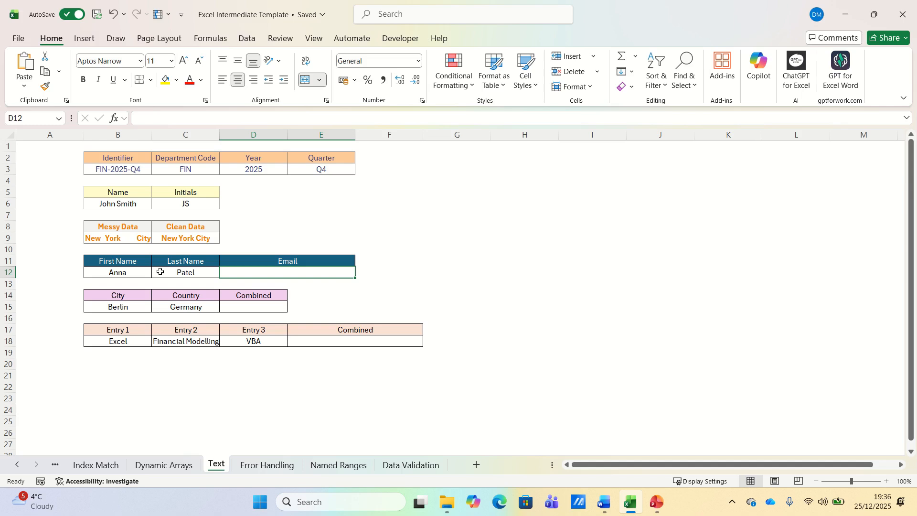
text(=CONCAT()
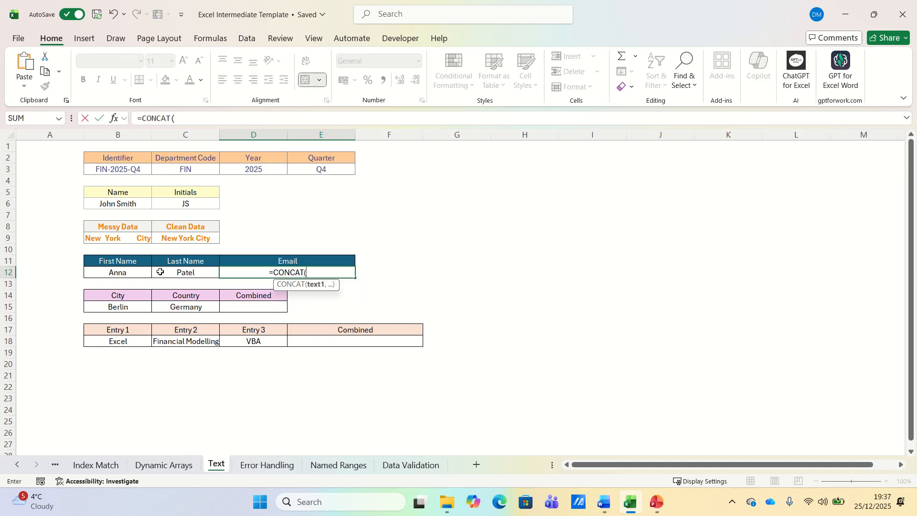
key(Left)
key(Left)
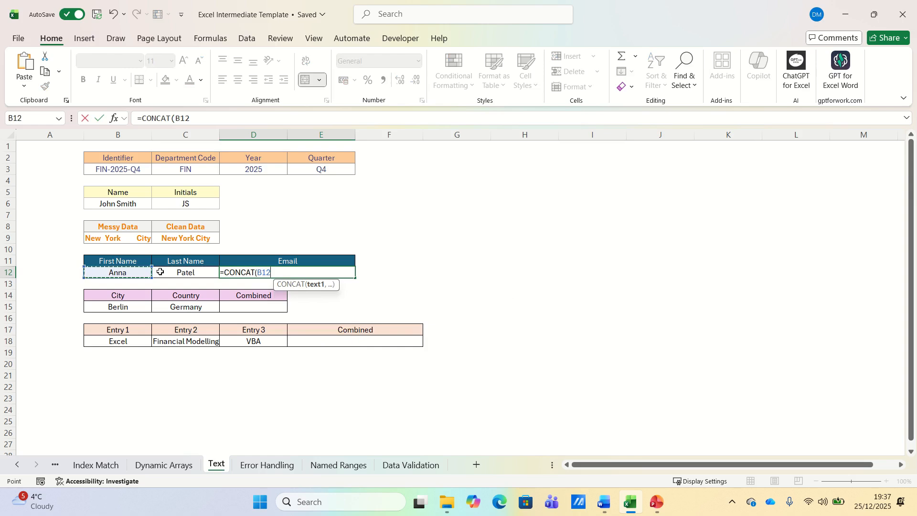
text(," ")
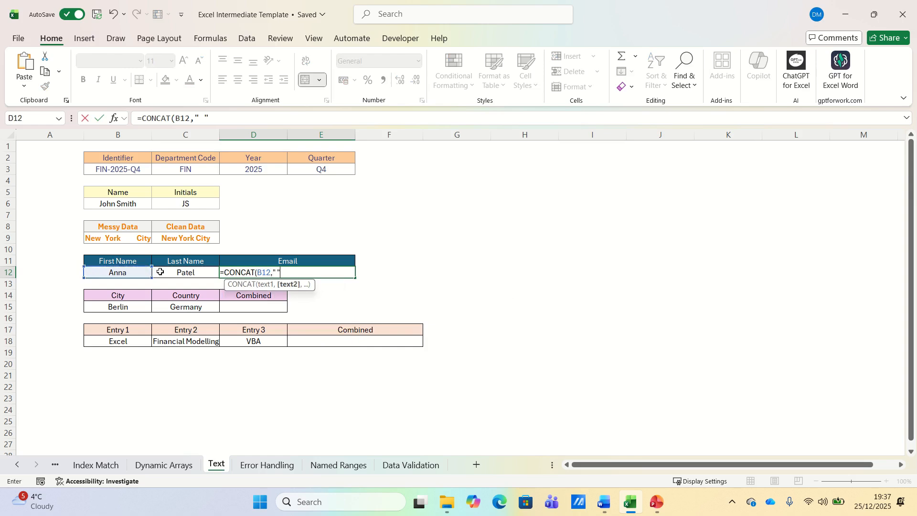
text(,)
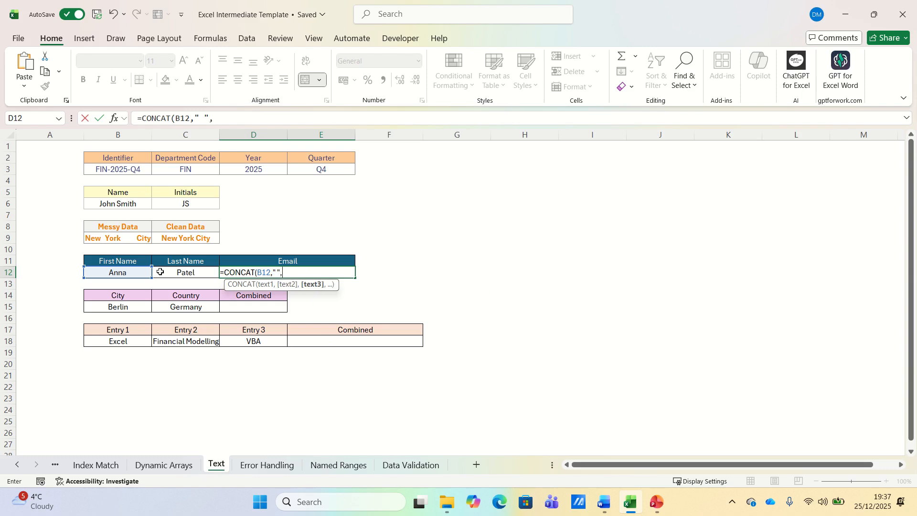
click(186, 274)
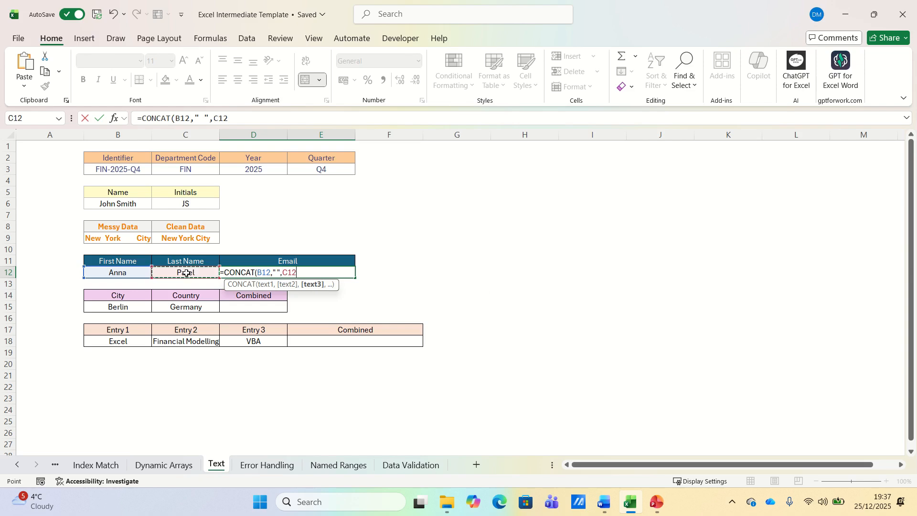
text())
key(Return)
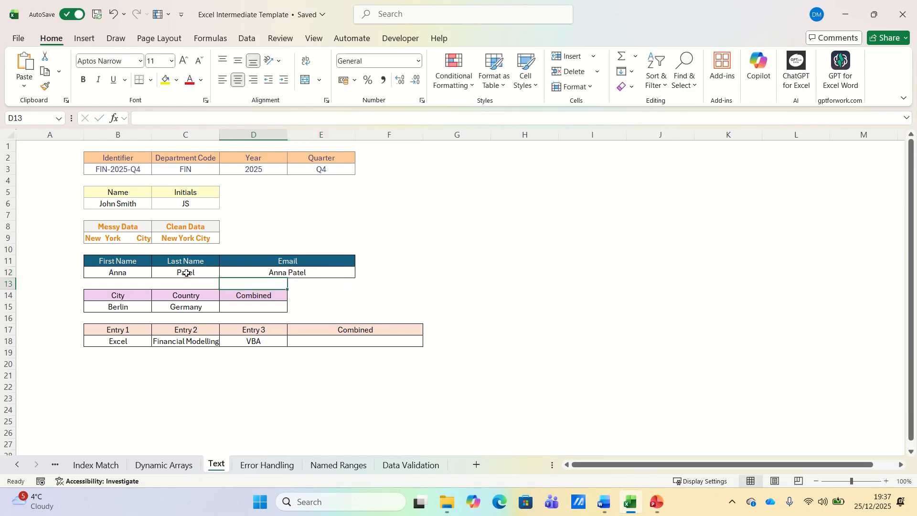
key(Up)
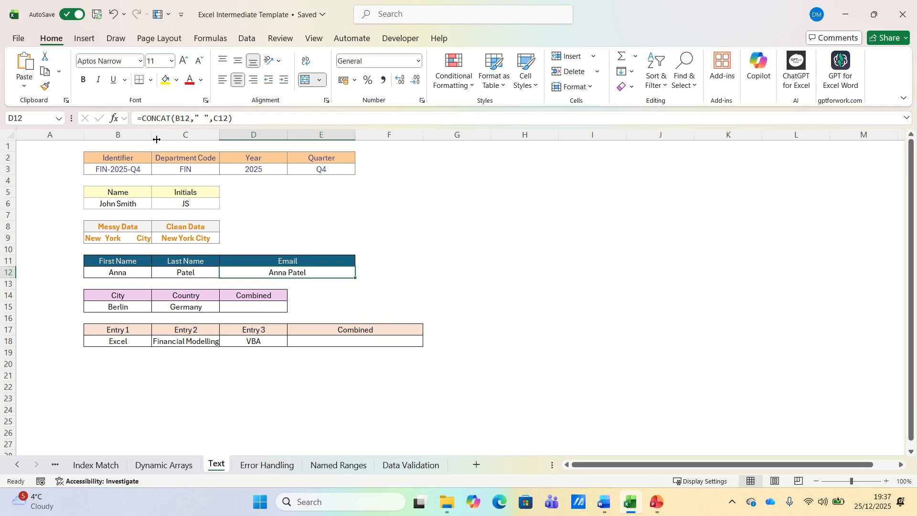
click(148, 118)
text(LOWER()
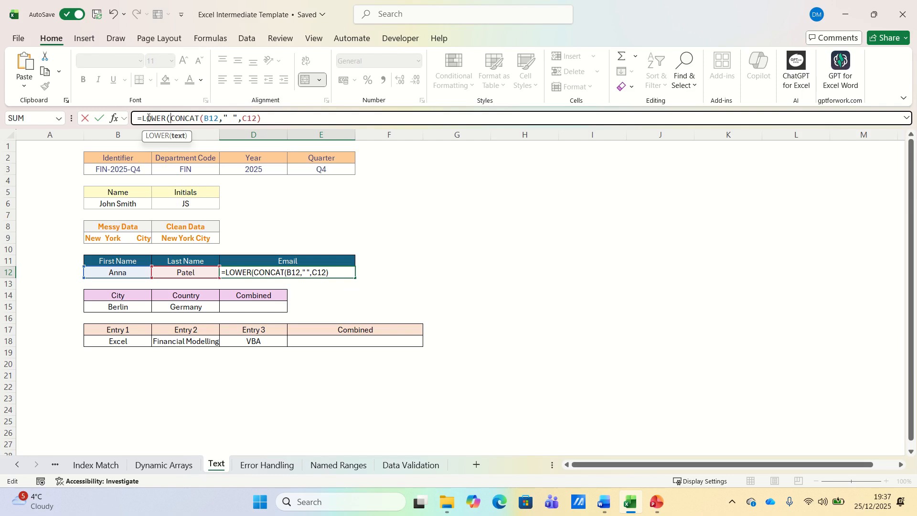
click(256, 118)
text(,")
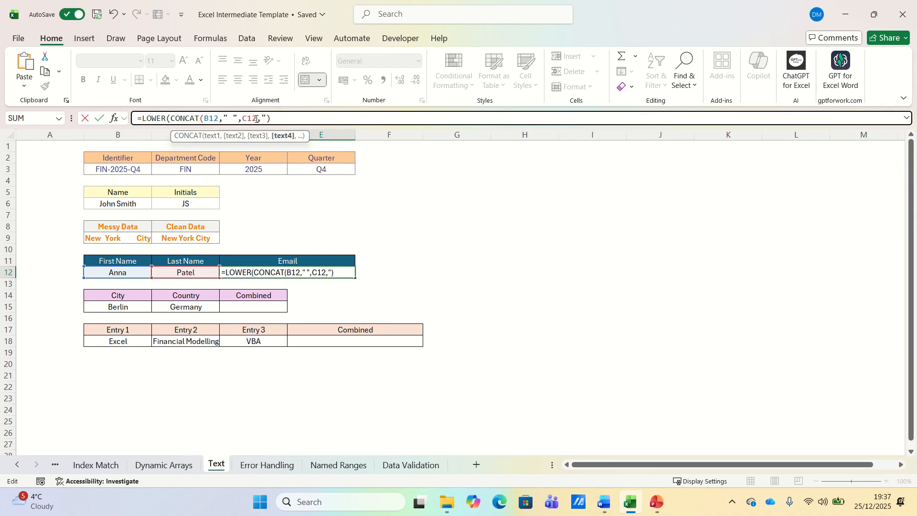
text(@g)
key(BackSpace)
text(company.com)
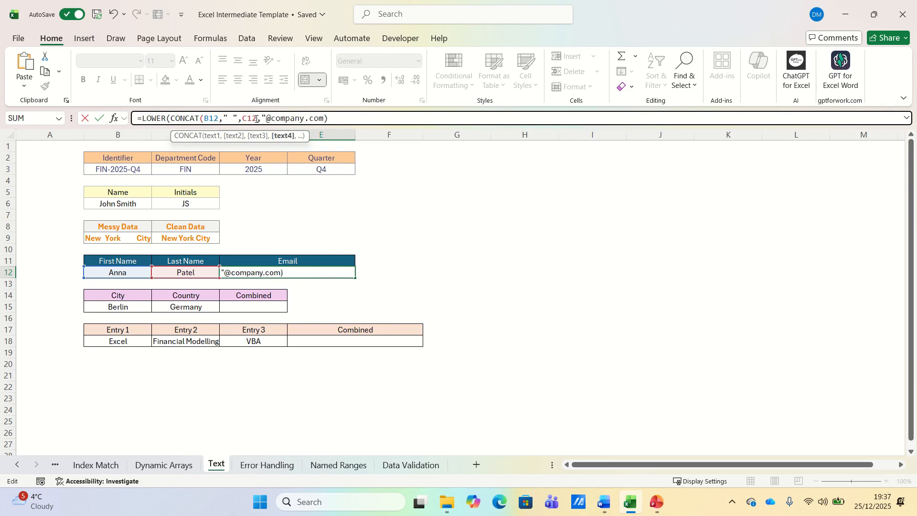
text("))
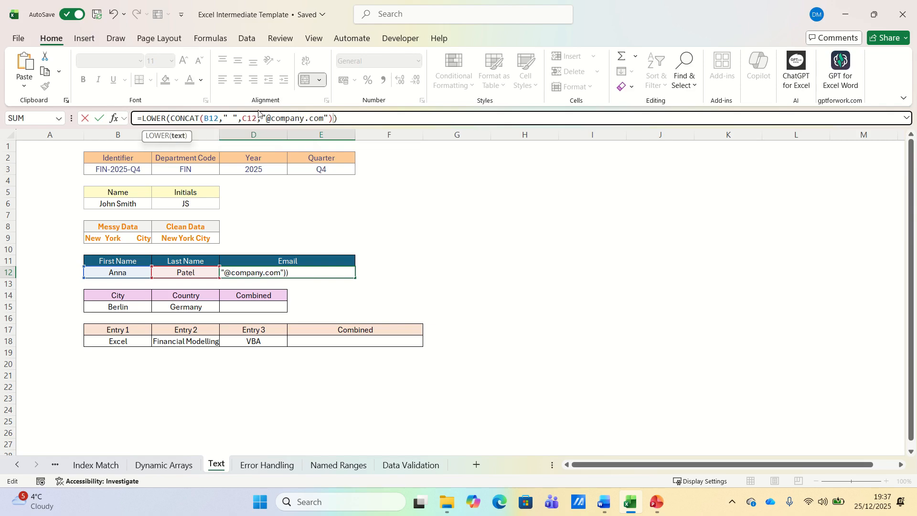
Replace the space separator between the two names in the D12 email formula with a period.
click(234, 118)
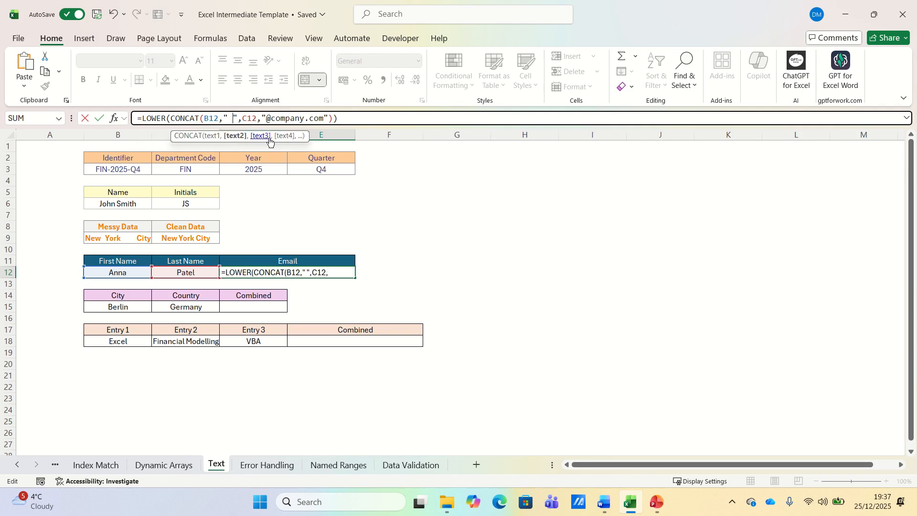
key(BackSpace)
text(.)
key(Return)
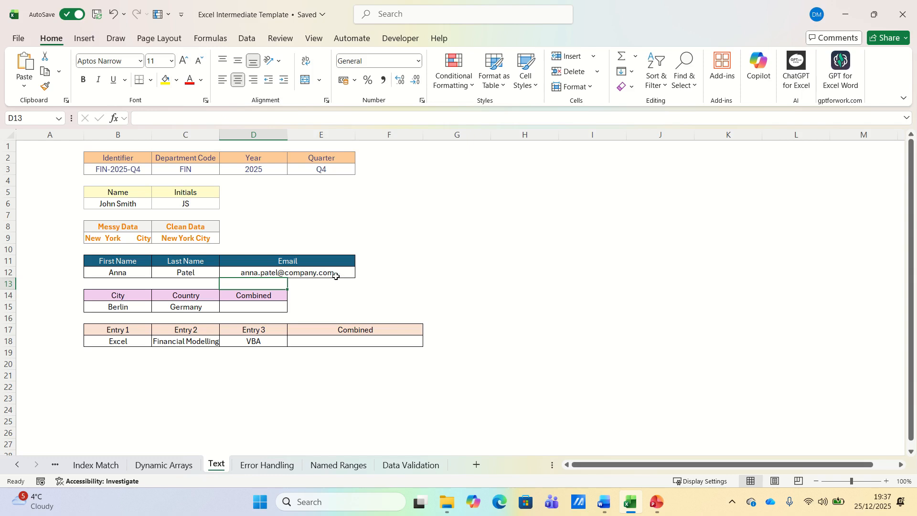
Combine the city and country in D15, separated by a comma and space, using =CONCAT(B15,", ",C15).
click(265, 304)
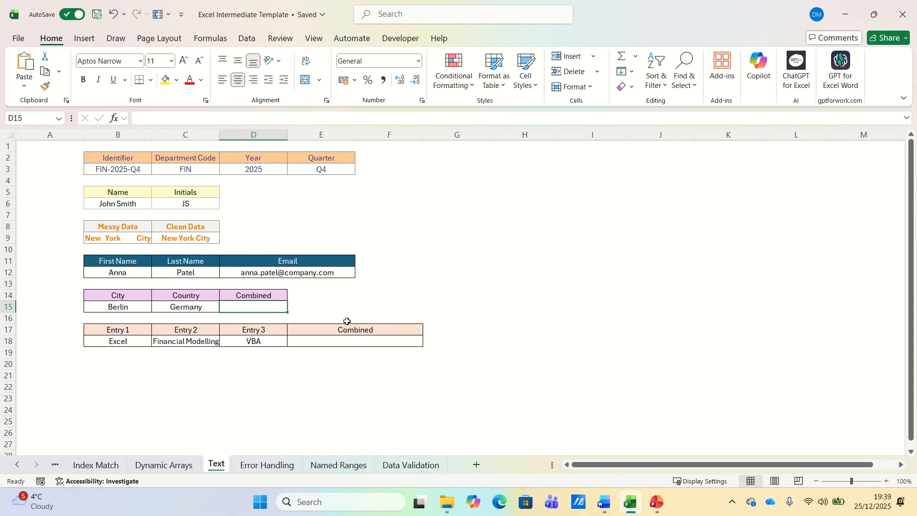
text(=concat()
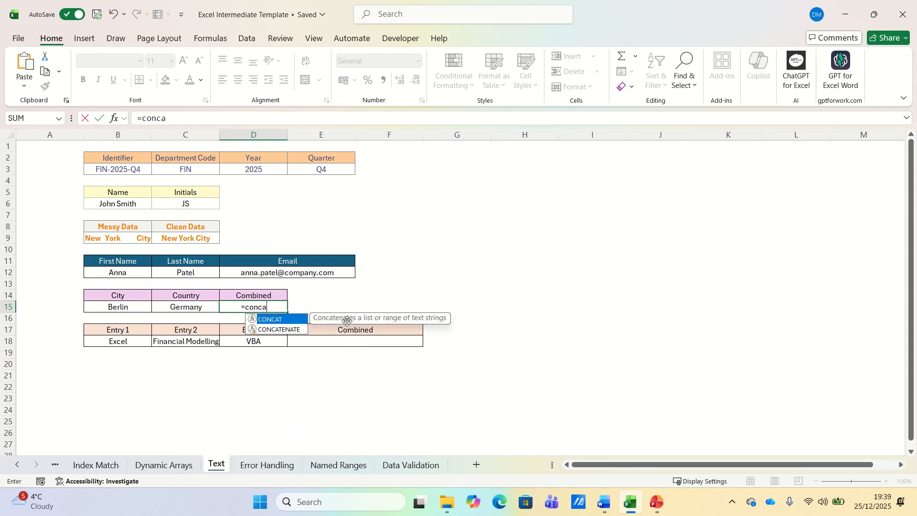
key(Left)
key(Left)
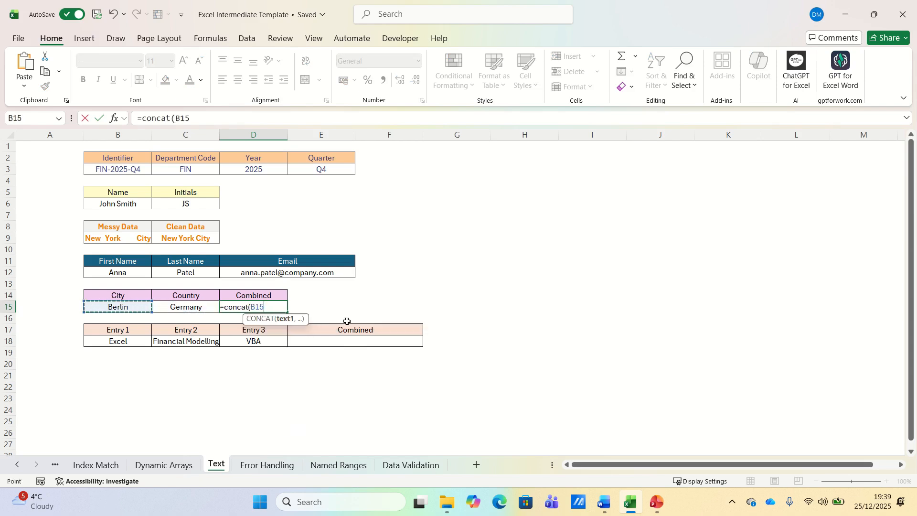
text(,)
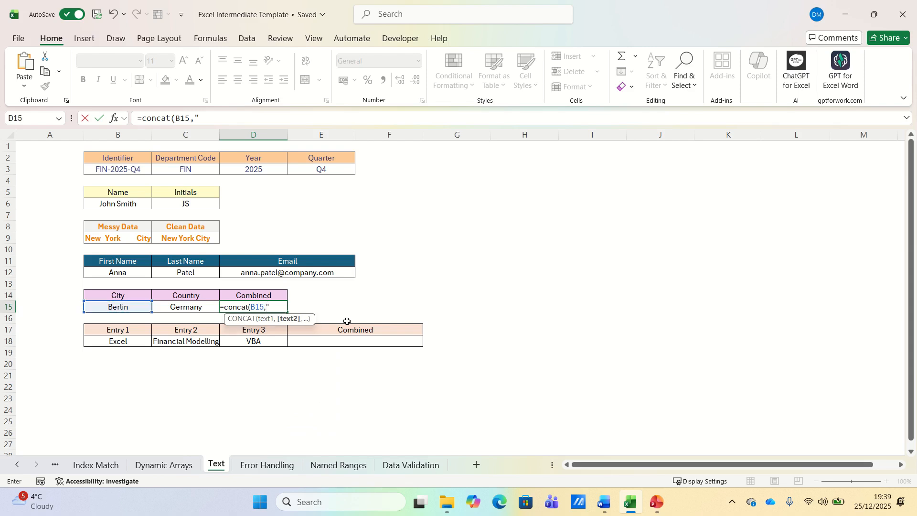
text(", ",)
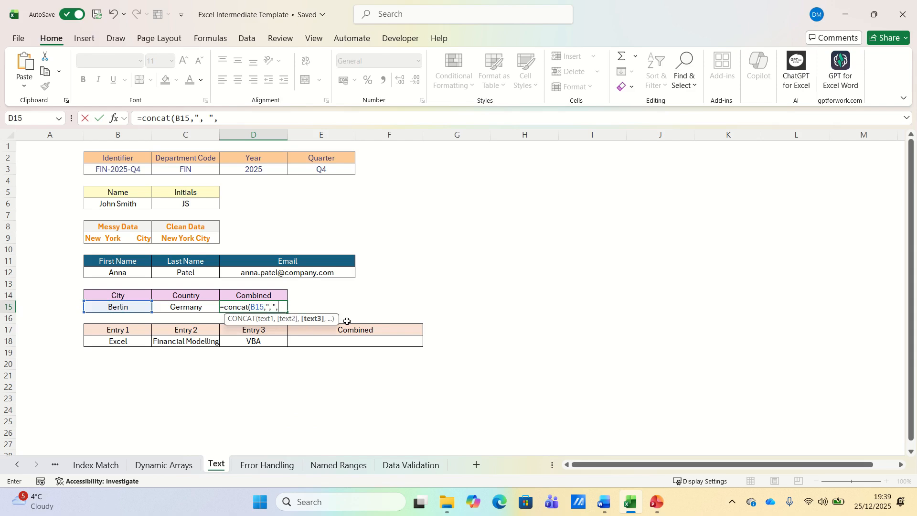
click(171, 307)
text())
key(Return)
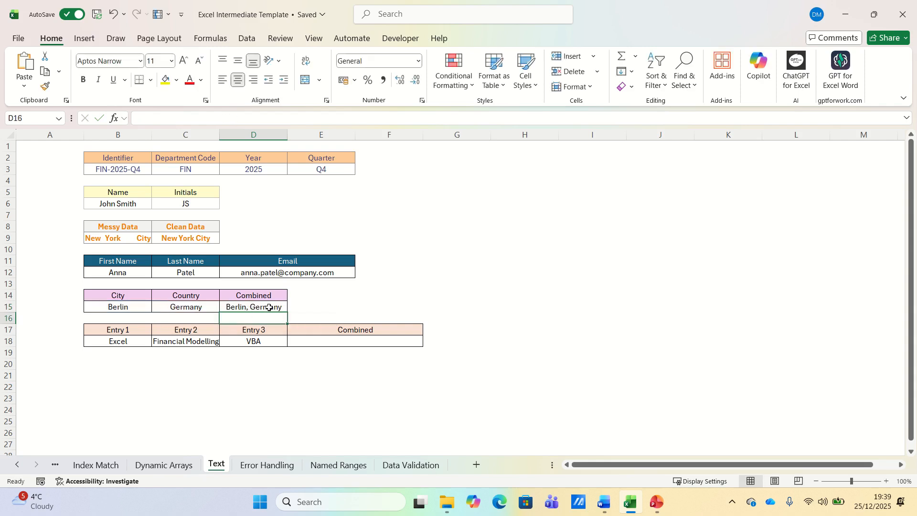
Join the three entries of row 18 in the Combined cell E18 using =TEXTJOIN(", ",TRUE,B18:D18).
click(327, 341)
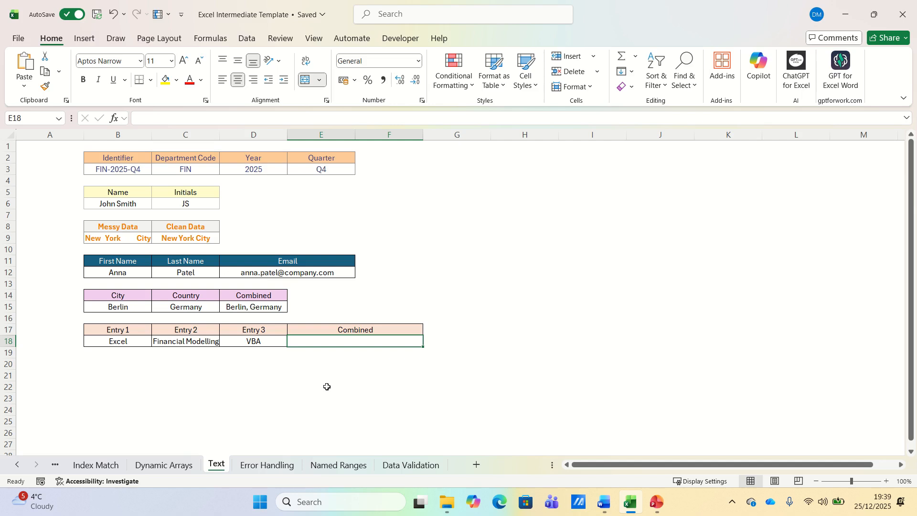
text(=TEXTJ)
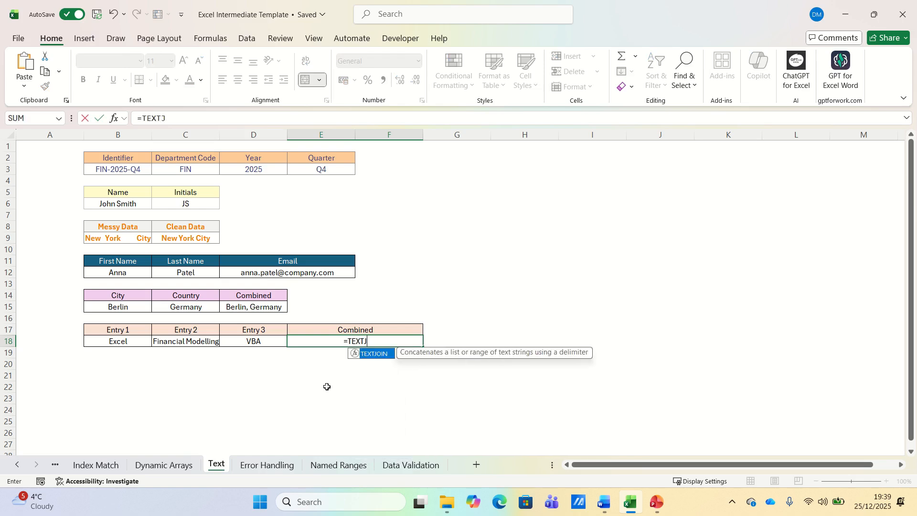
text(OIN(")
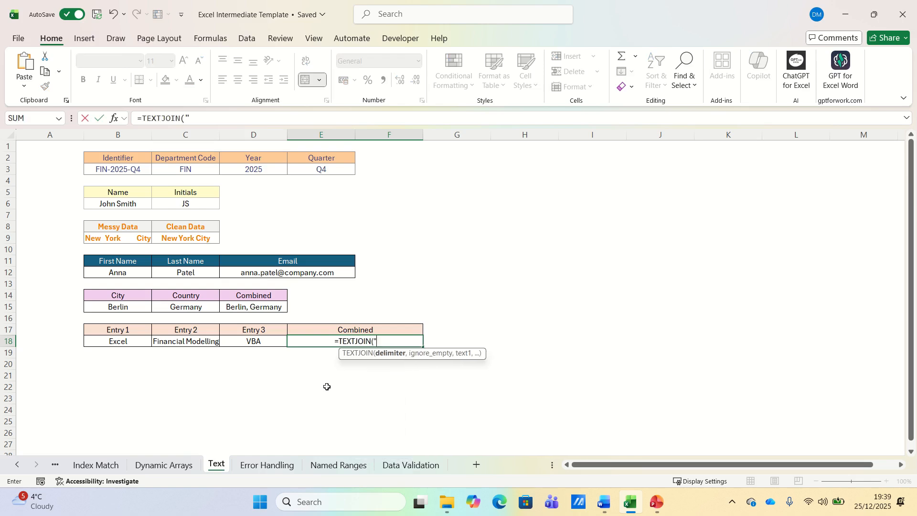
text(, ")
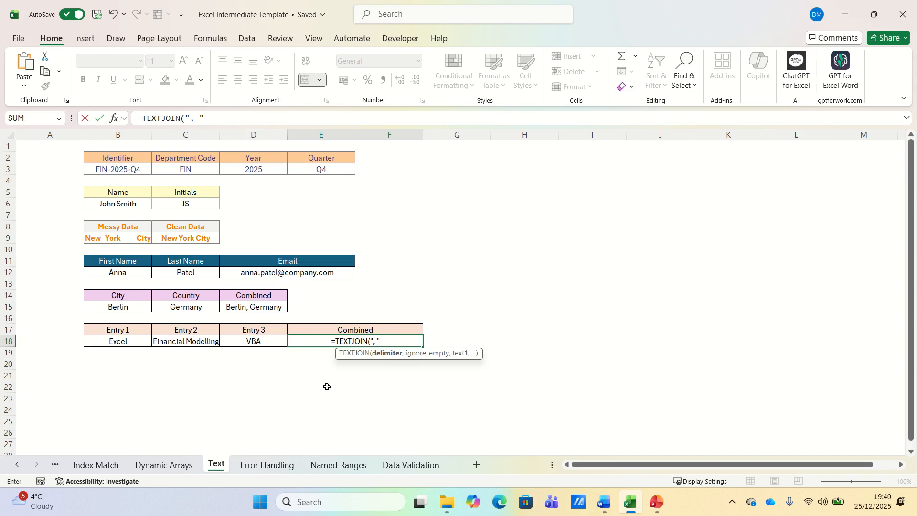
text(,TRUE,)
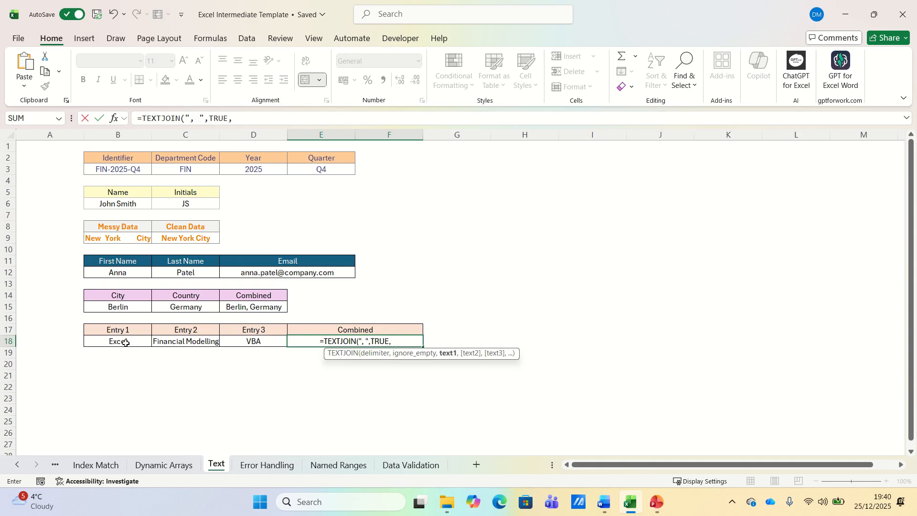
drag(122, 343, 238, 344)
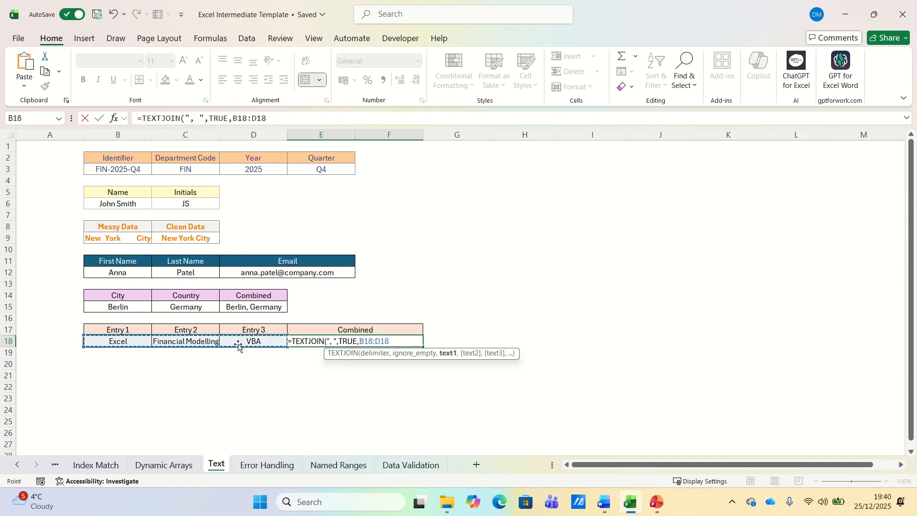
text())
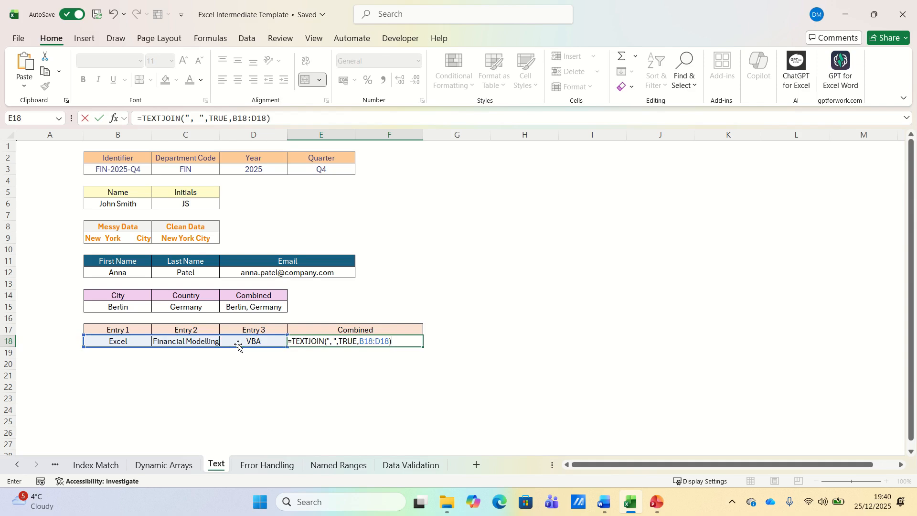
key(Return)
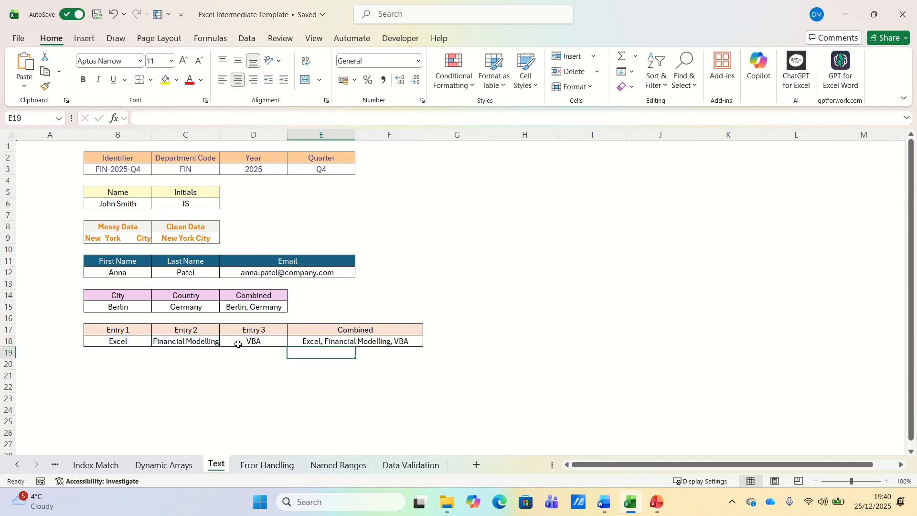